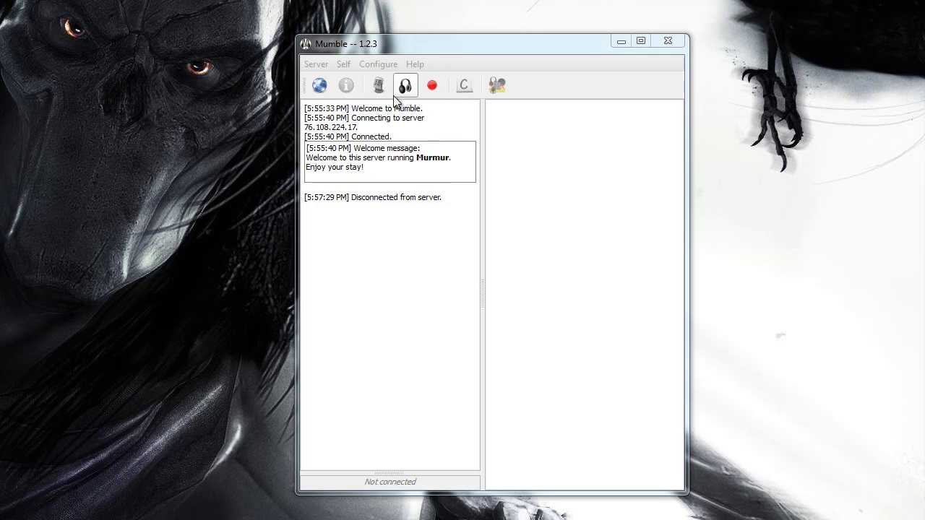
Step: Start the Audio Wizard and keep the Turtle Beach microphone and speakers as input and output devices
left_click(404, 46)
left_click(375, 67)
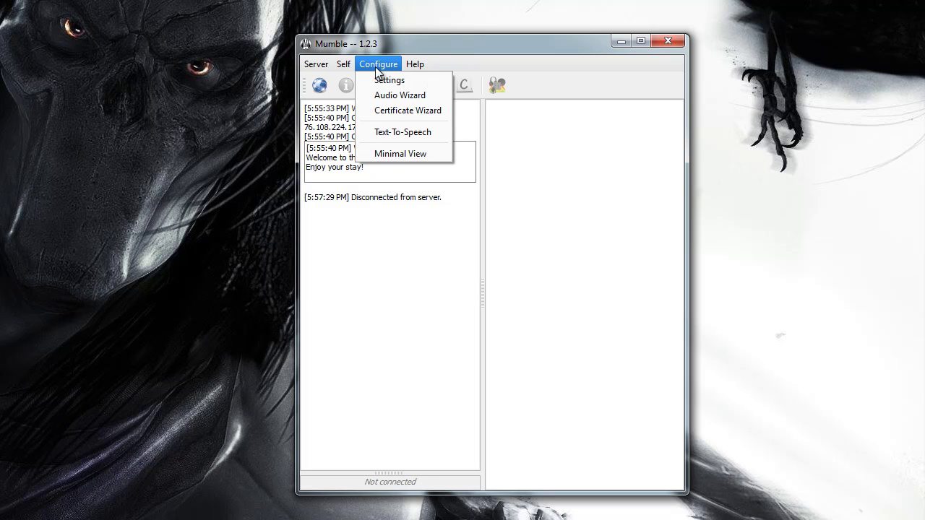
left_click(422, 97)
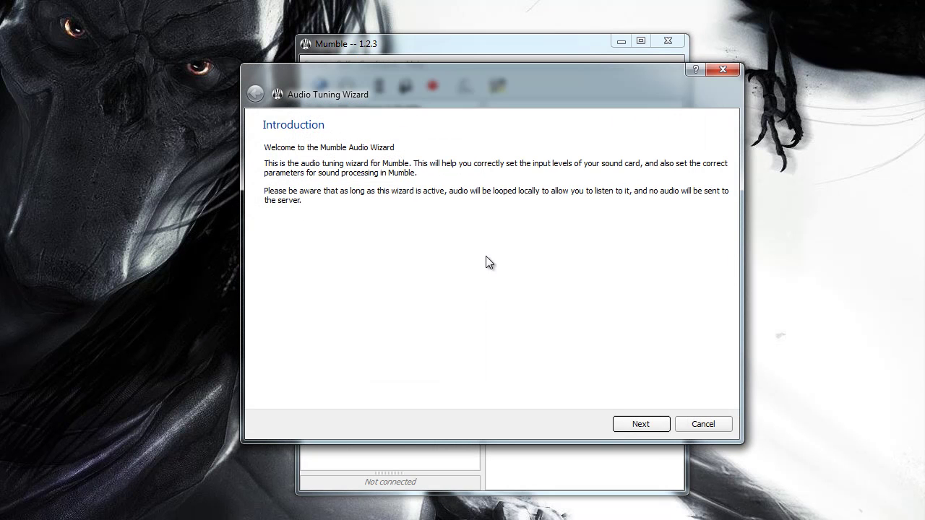
left_click(637, 426)
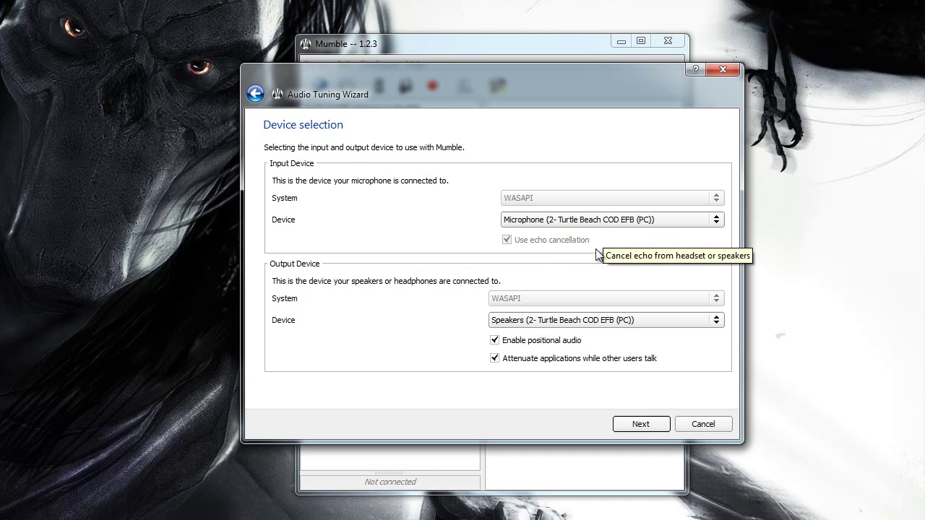
left_click(627, 426)
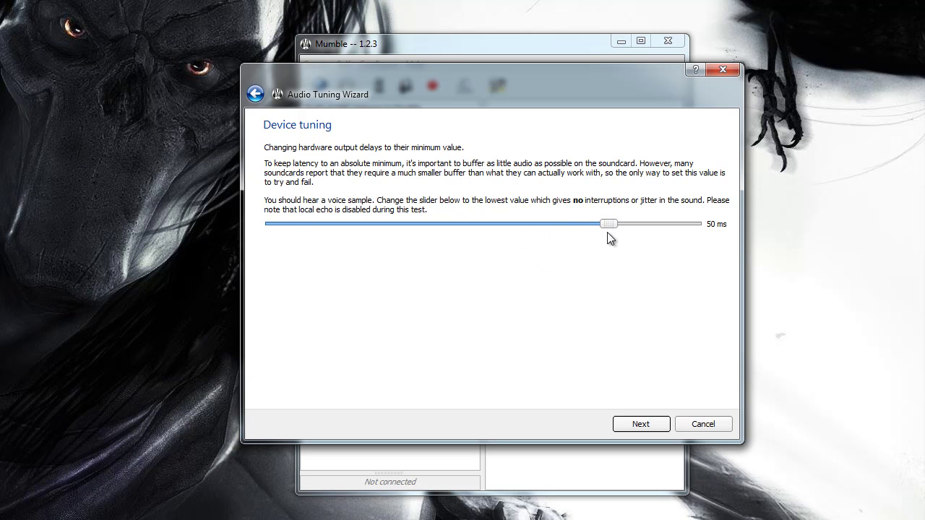
Step: Try the lowest output delay in device tuning, set it to 40 ms, and accept it
left_click_drag(610, 224, 211, 224)
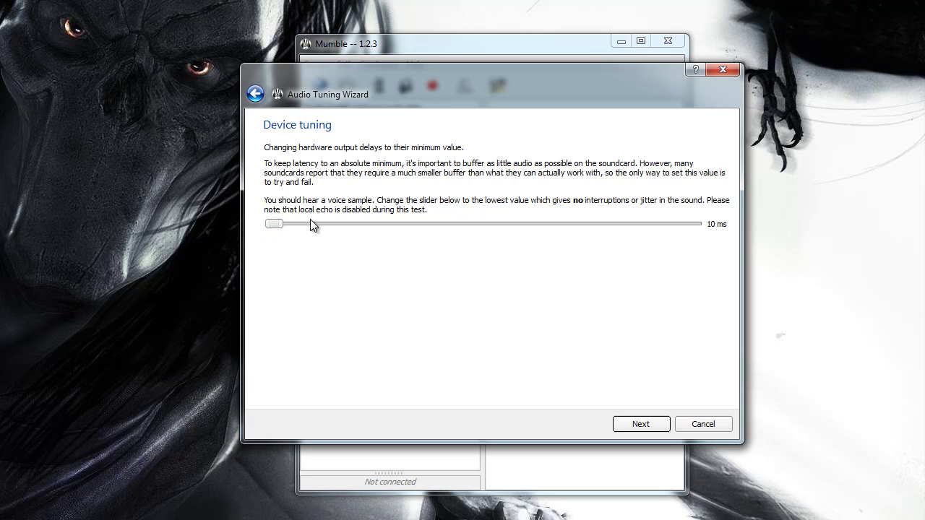
left_click_drag(284, 228, 554, 230)
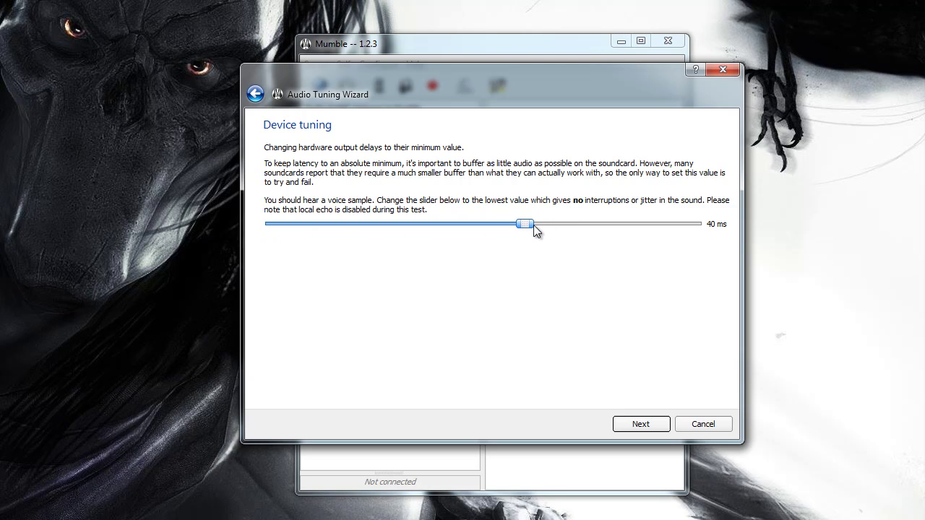
left_click(641, 424)
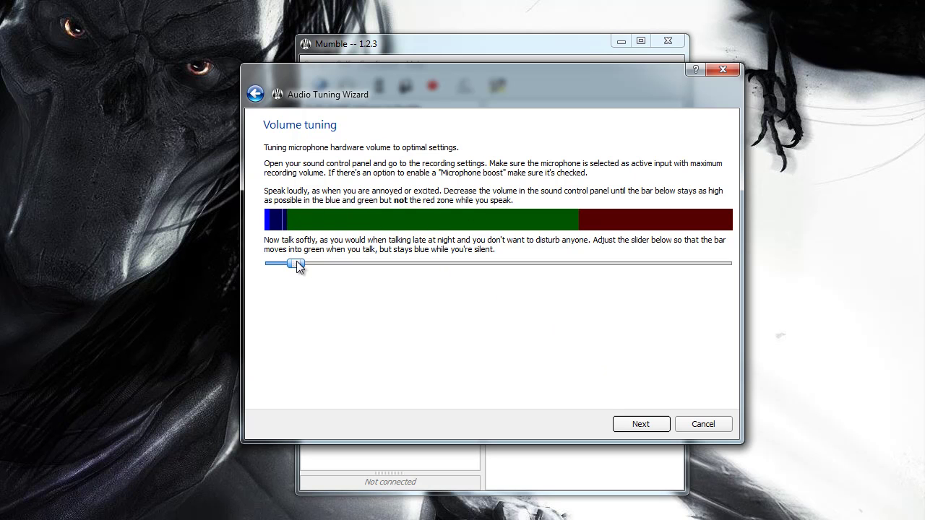
Step: Adjust the microphone volume slightly upward and raise the voice activity threshold slightly, keeping raw amplitude detection
left_click_drag(296, 263, 310, 264)
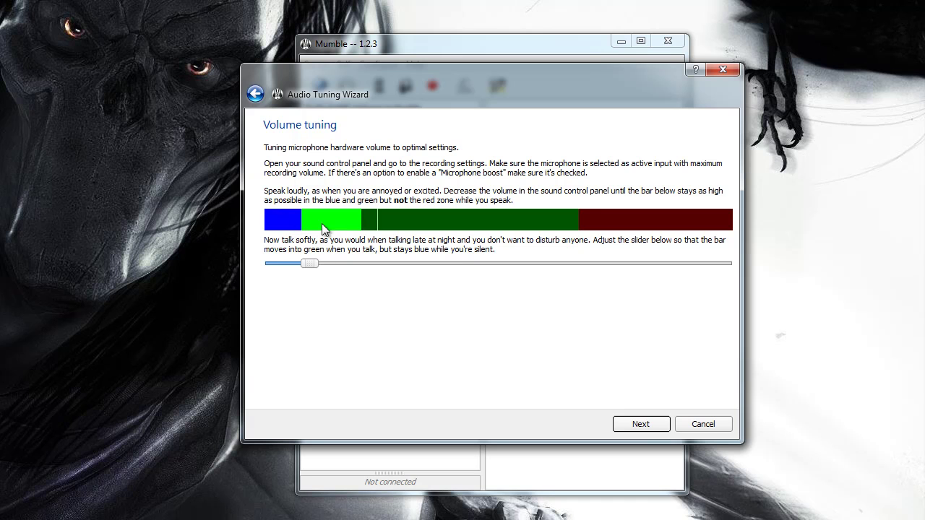
left_click(643, 424)
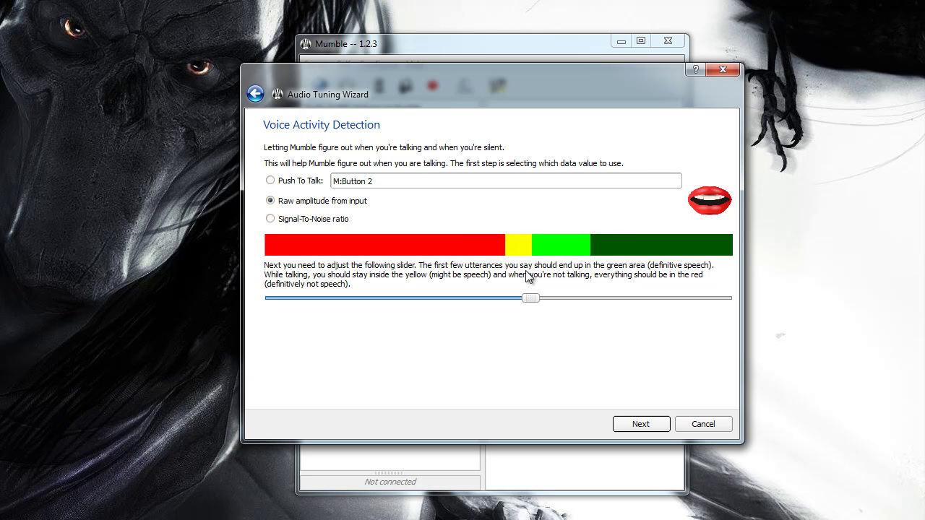
left_click_drag(530, 296, 539, 303)
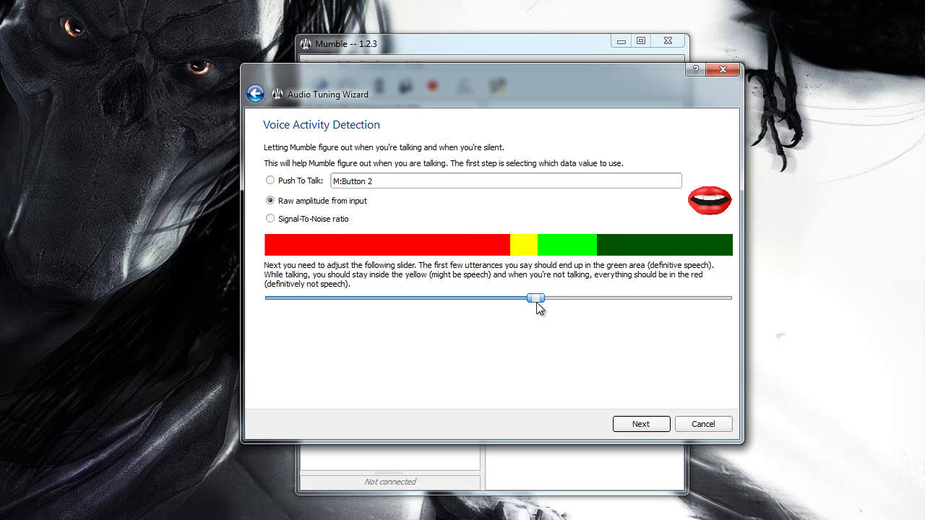
left_click(640, 424)
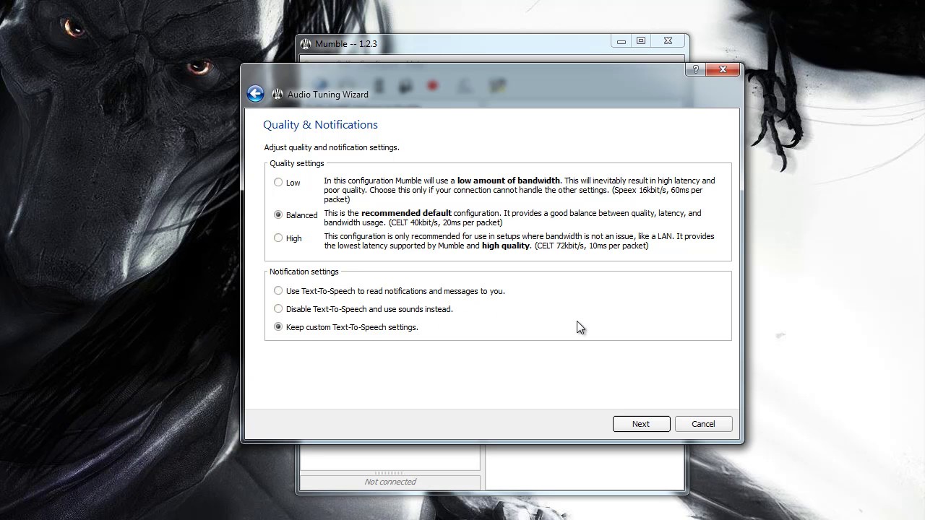
Step: Complete the audio wizard with Balanced quality, custom Text-To-Speech settings and headphones, without submitting anonymous statistics
left_click(638, 426)
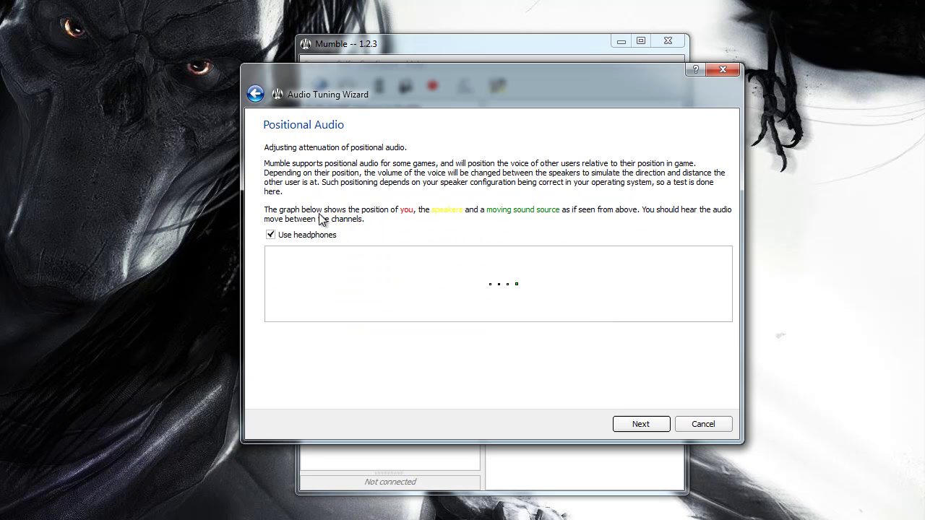
left_click(637, 426)
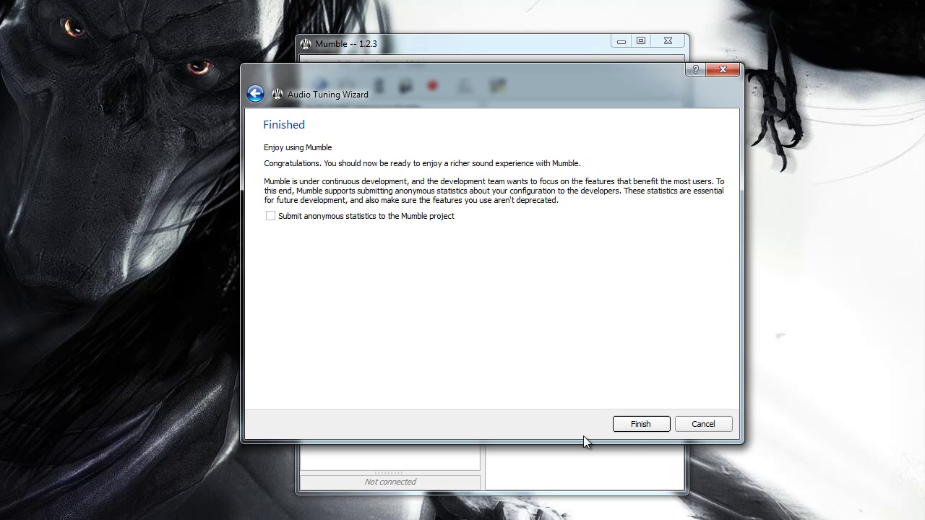
left_click(655, 426)
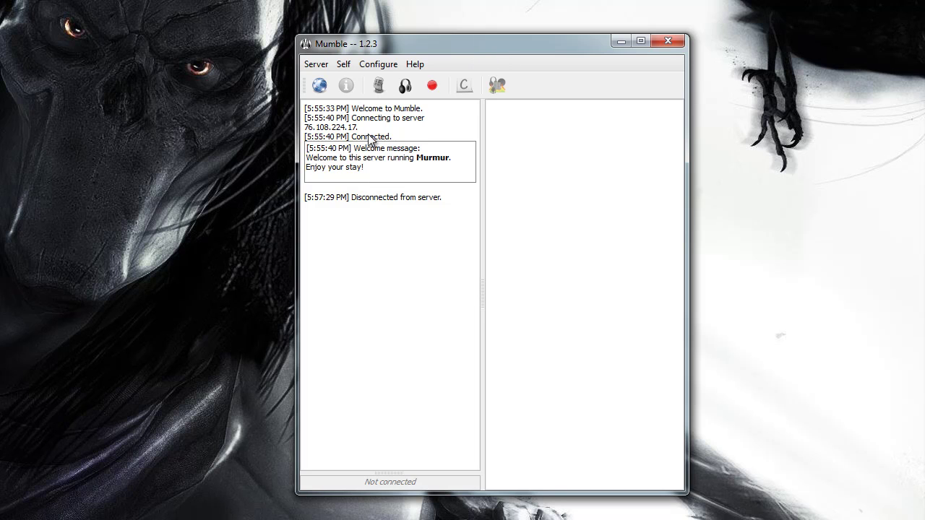
Step: Begin a new server entry labelled New Server with the address 12.123.12.123
left_click(320, 87)
left_click_drag(518, 190, 416, 94)
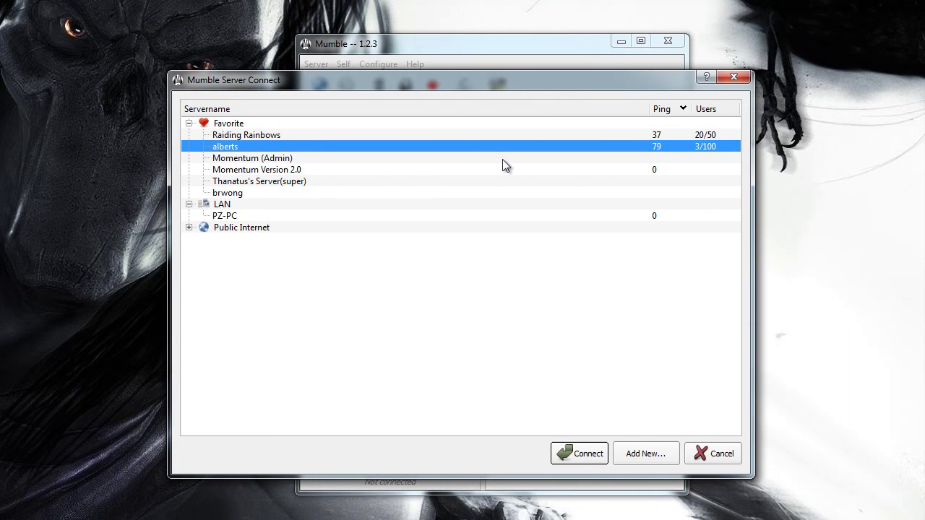
left_click(636, 455)
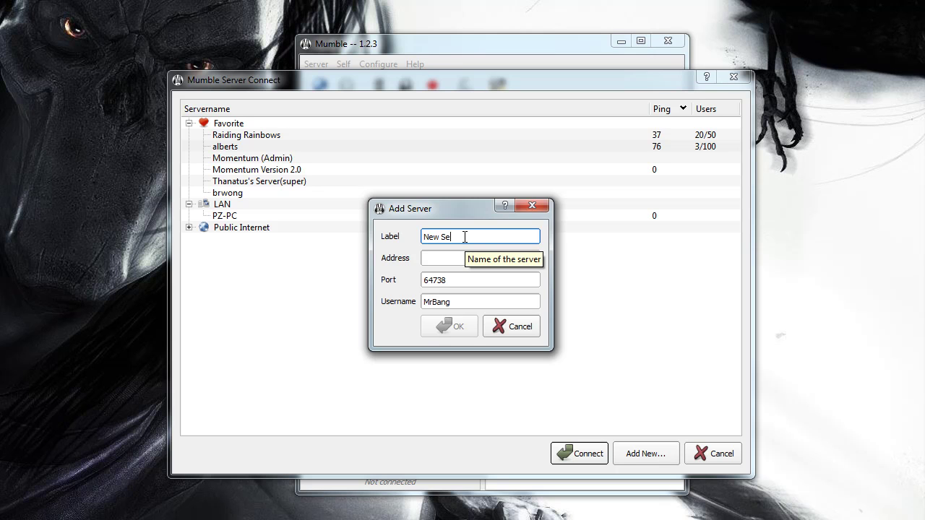
left_click(455, 258)
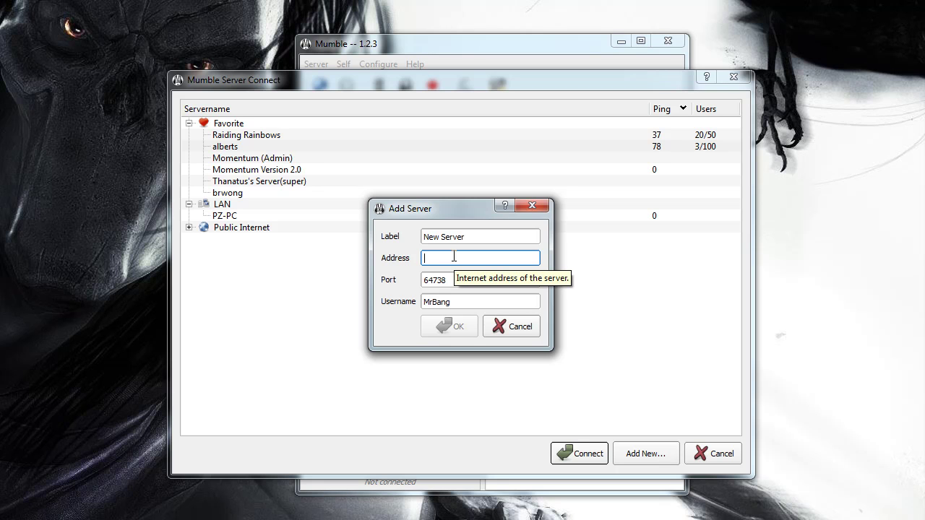
type("12.1")
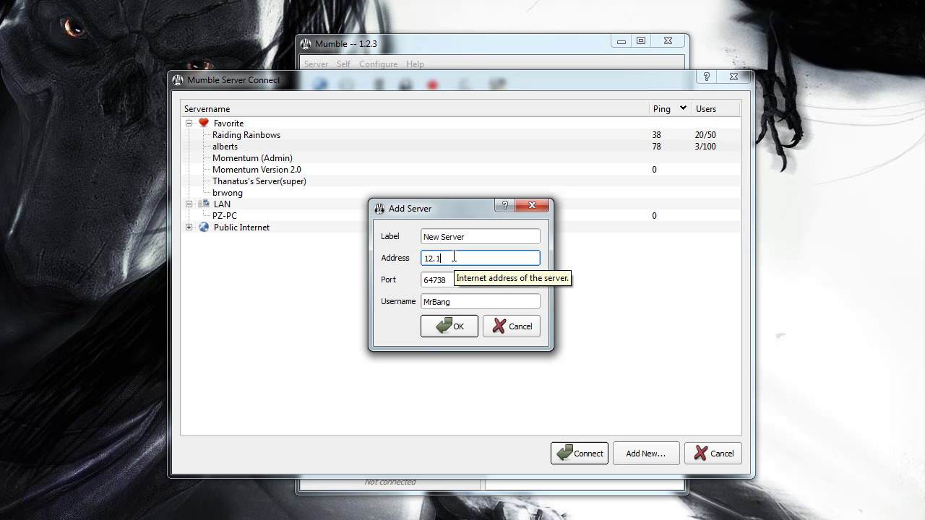
type("23.1.2.123")
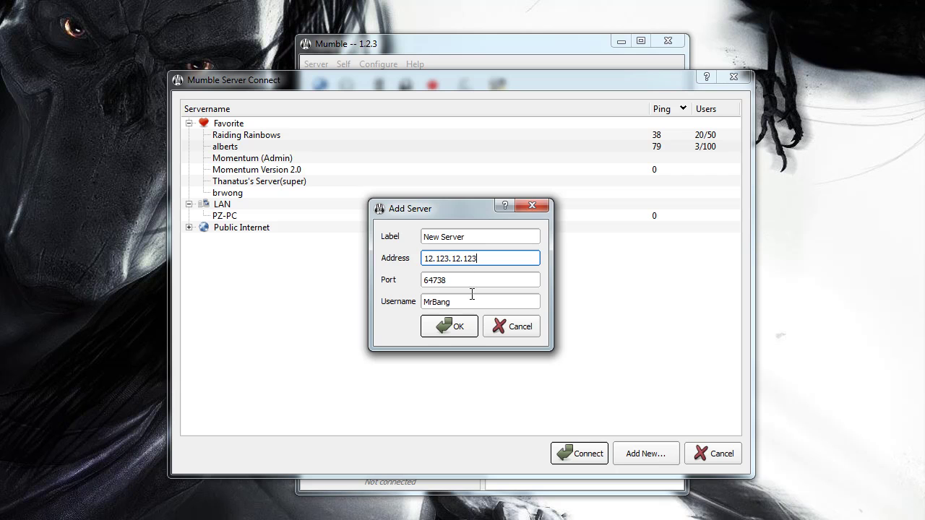
Step: Set the new server entry's port to 54689 and username to YourName, and save it
double_click(469, 276)
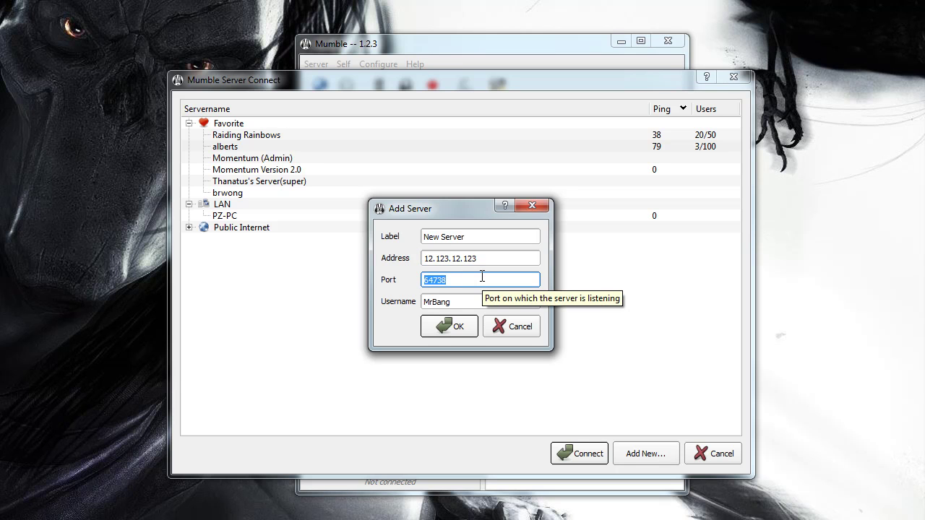
type("54689")
double_click(461, 300)
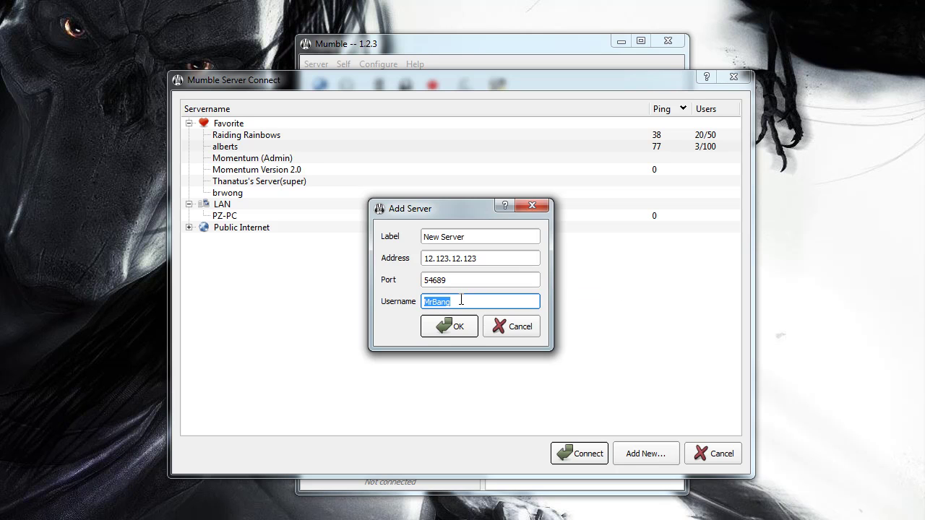
type("YourName")
left_click(458, 325)
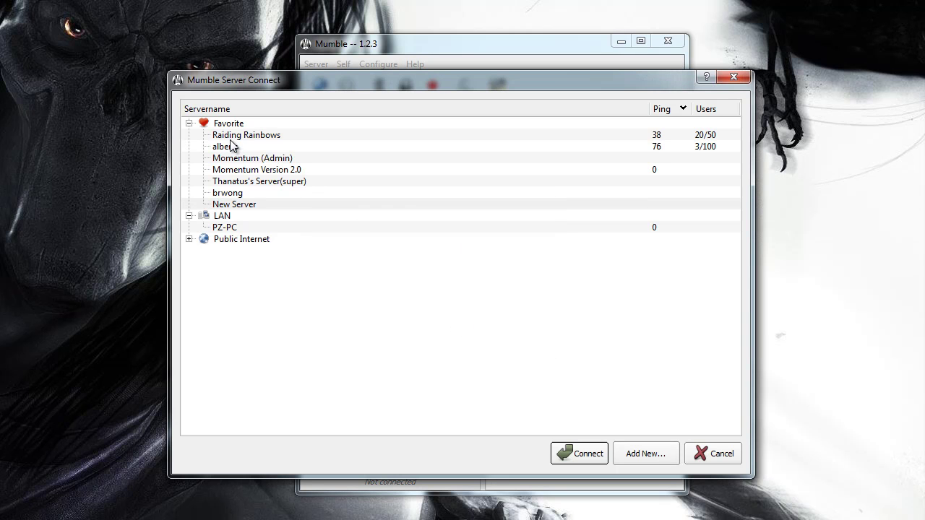
Step: Try to connect to the New Server entry among the favorites
left_click(260, 208)
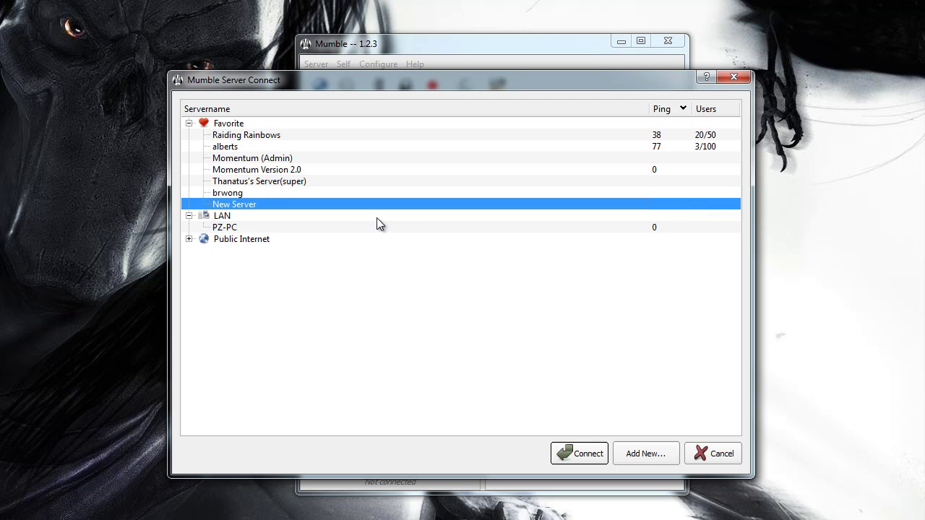
mouse_move(266, 205)
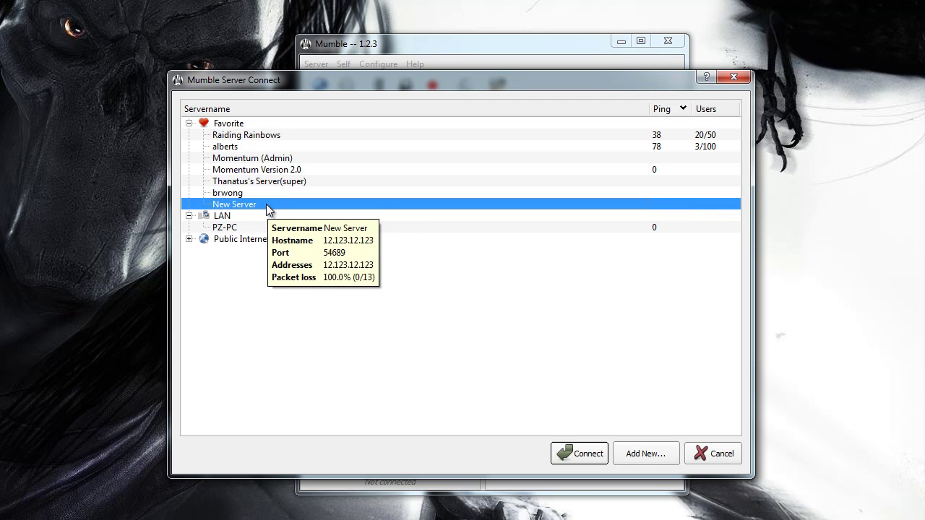
double_click(266, 205)
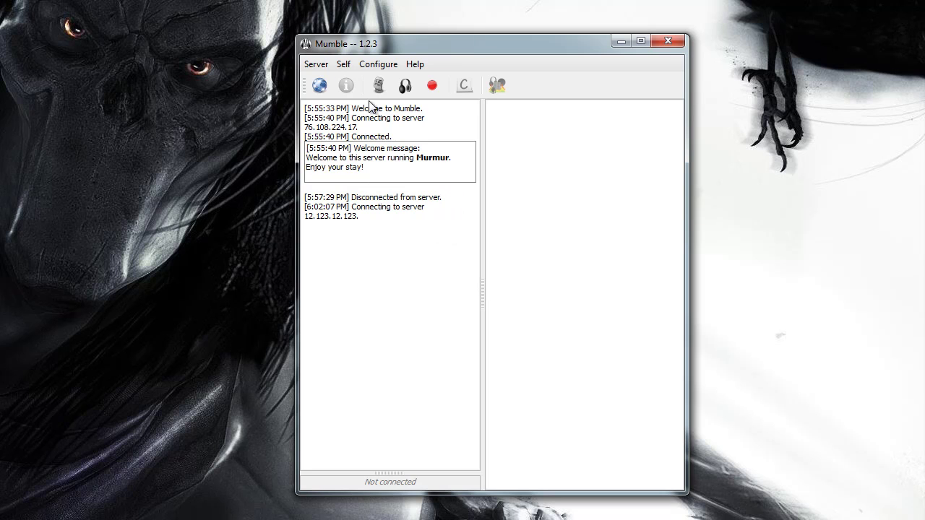
Step: Reopen the server list and connect to the LAN server PZ-PC
left_click(318, 66)
left_click(322, 82)
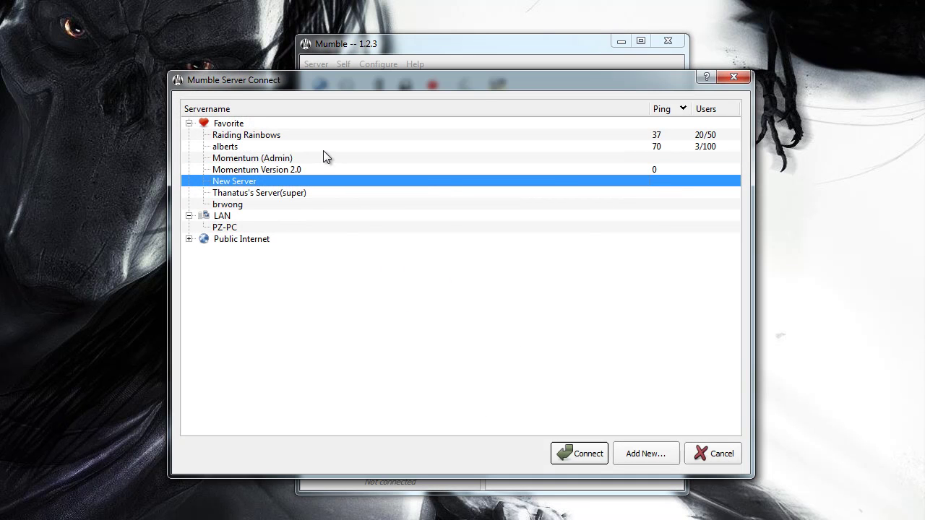
left_click(273, 227)
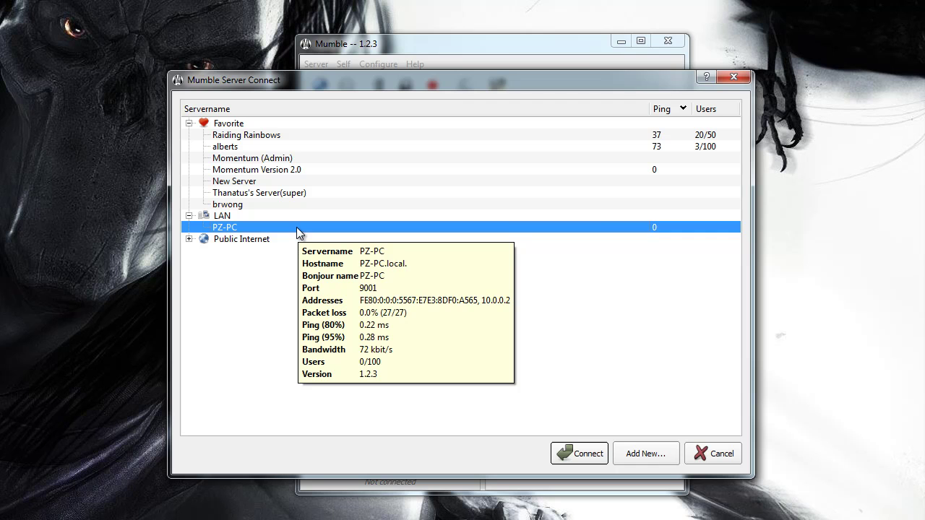
double_click(295, 229)
left_click(453, 306)
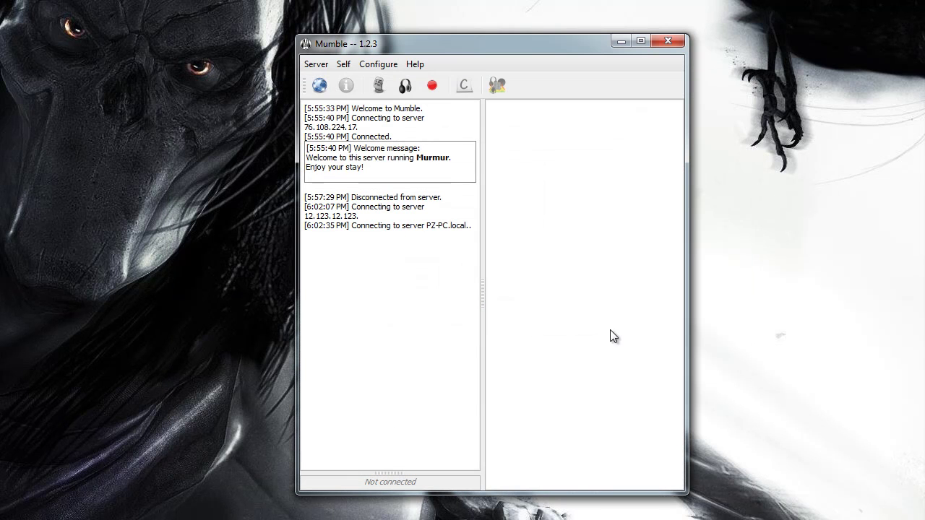